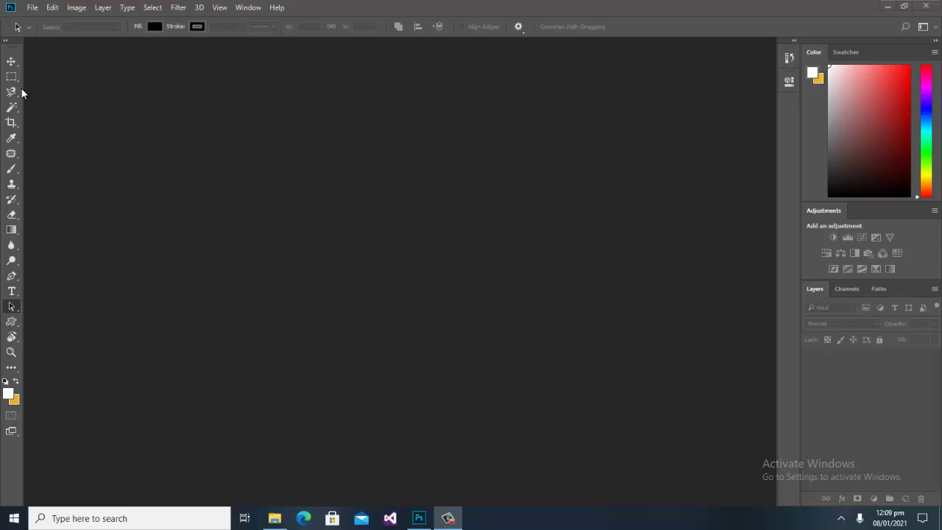
Create a new Web document with the Web Most Common (1366, 768) artboard size, 72 pixels/inch resolution and white background
left_click(33, 9)
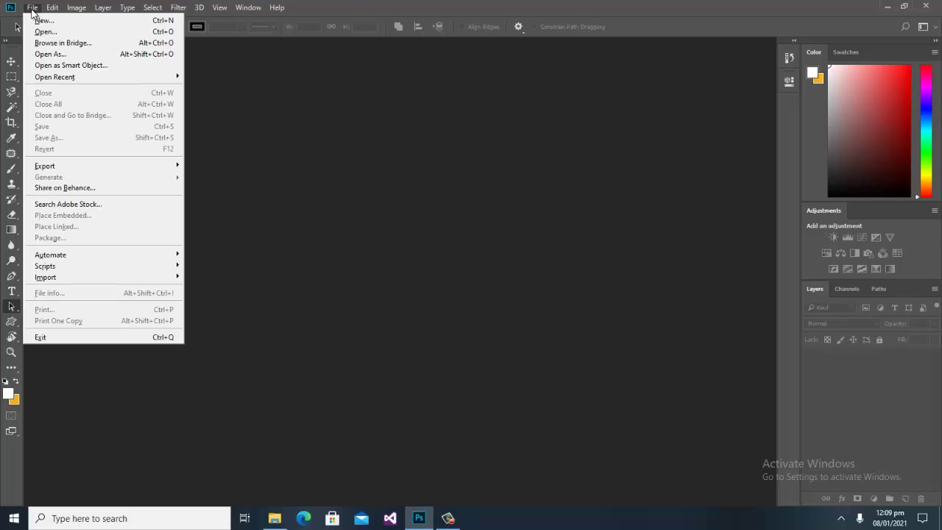
left_click(37, 20)
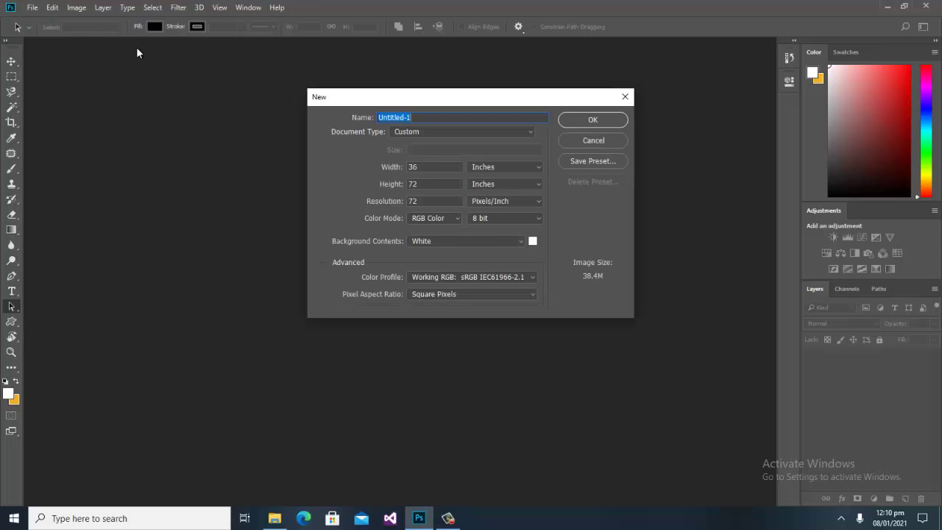
left_click_drag(382, 89, 304, 85)
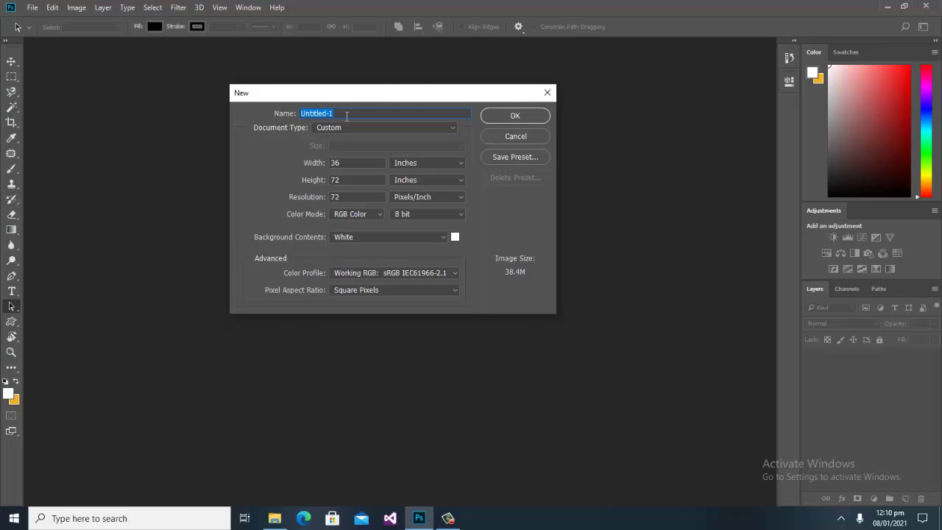
left_click_drag(347, 115, 297, 113)
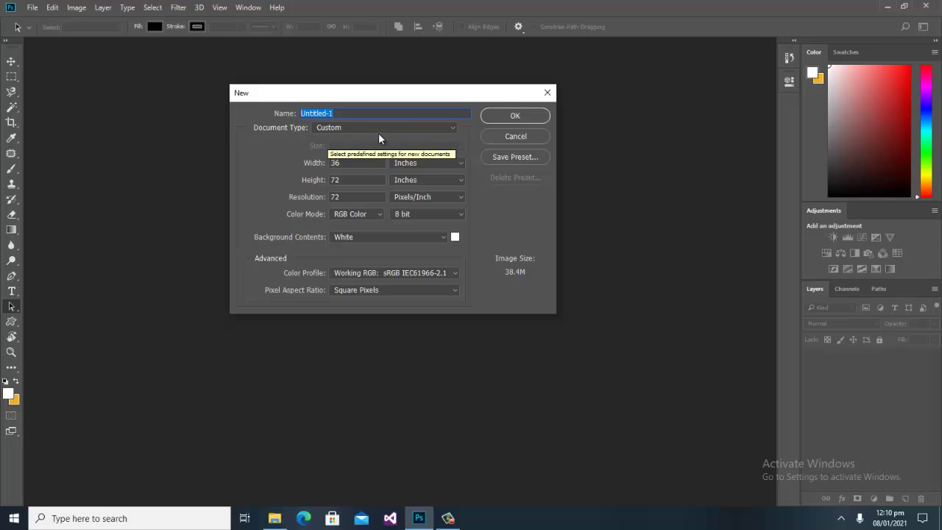
left_click(362, 131)
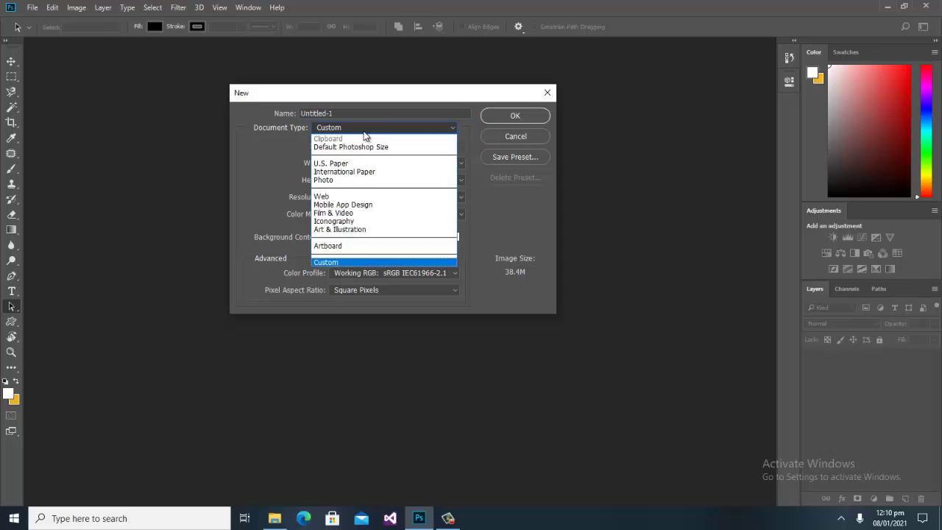
left_click(339, 198)
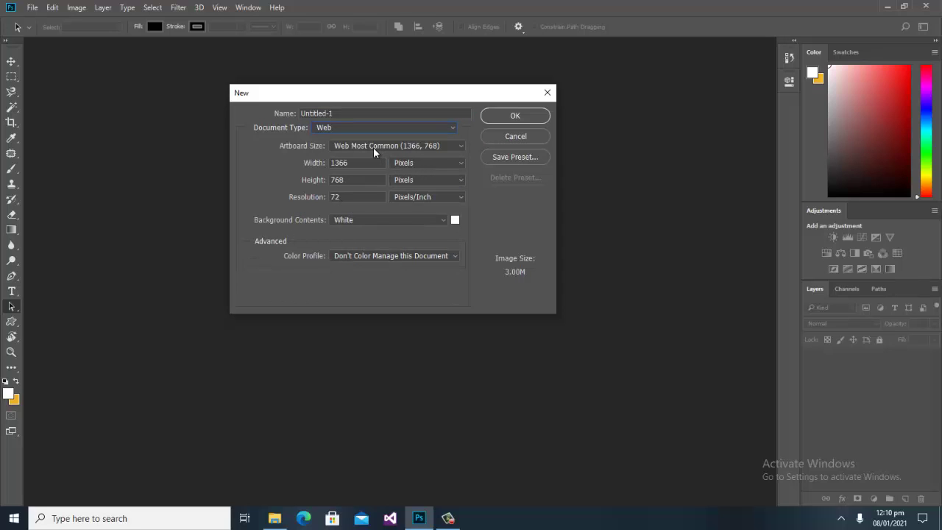
left_click(412, 149)
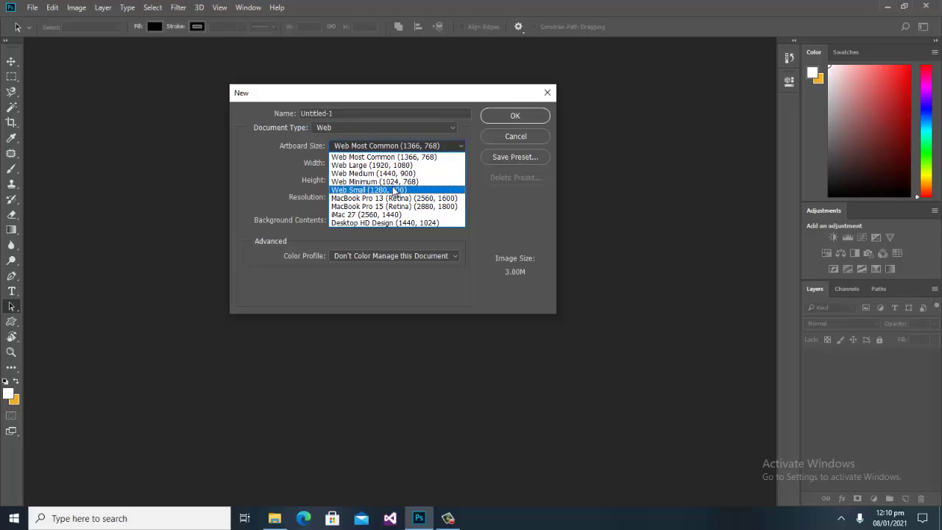
left_click(496, 189)
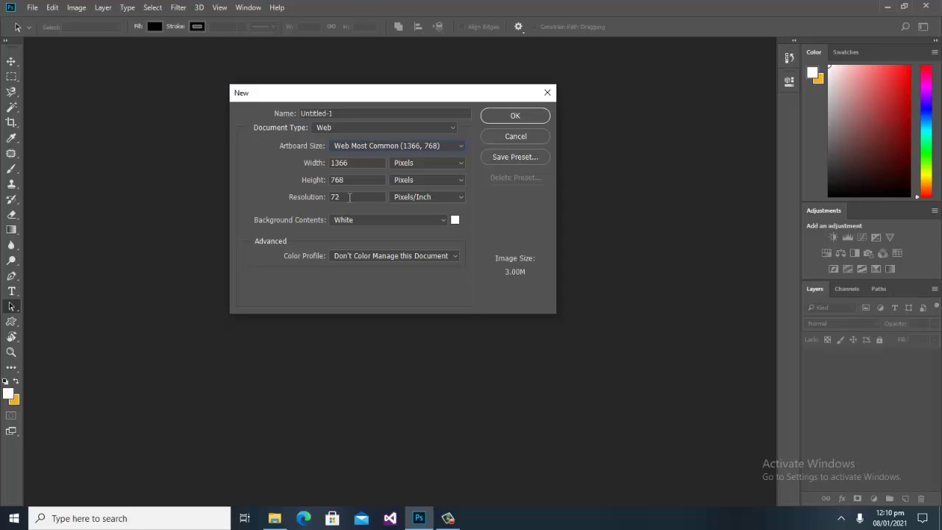
left_click_drag(350, 198, 328, 200)
left_click(515, 116)
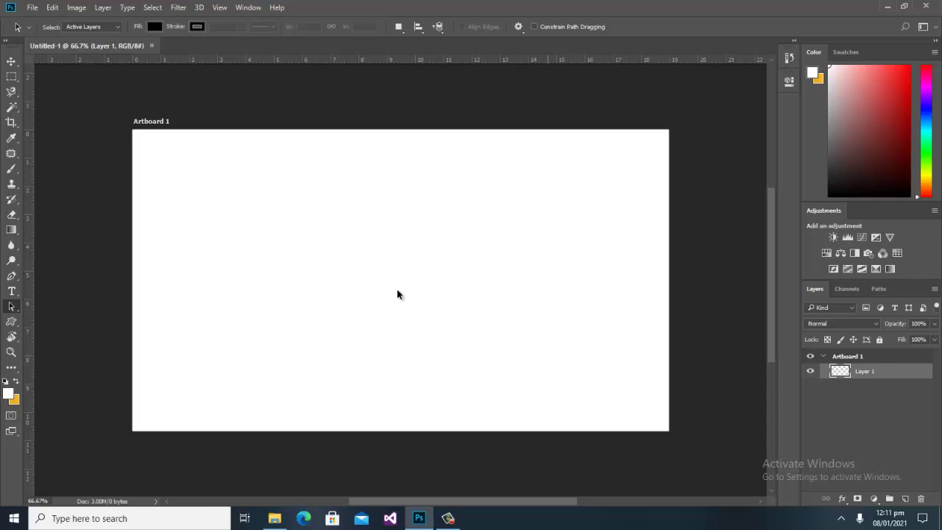
Add a new layer, fill a rectangular selection about 7 by 5.5 inches with the orange background color, and deselect
left_click(906, 499)
left_click(11, 76)
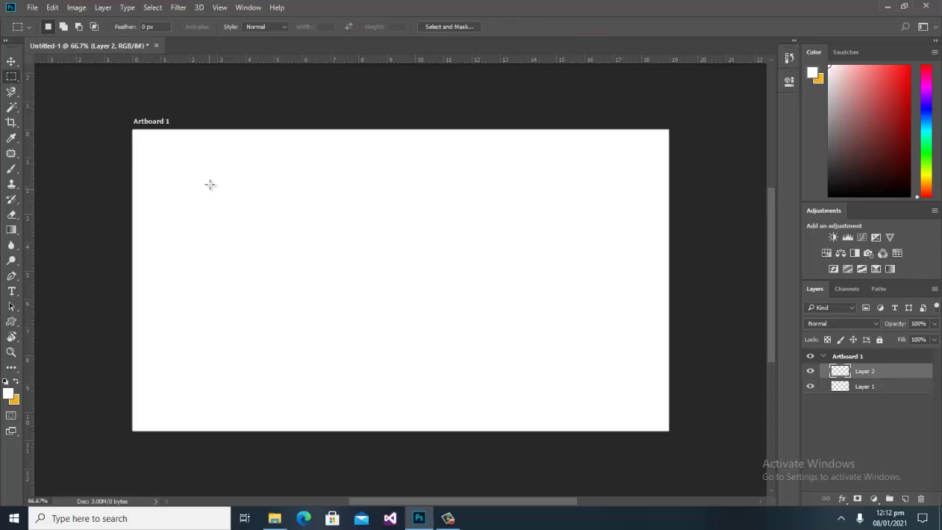
left_click_drag(206, 179, 401, 339)
key("ctrl+BackSpace")
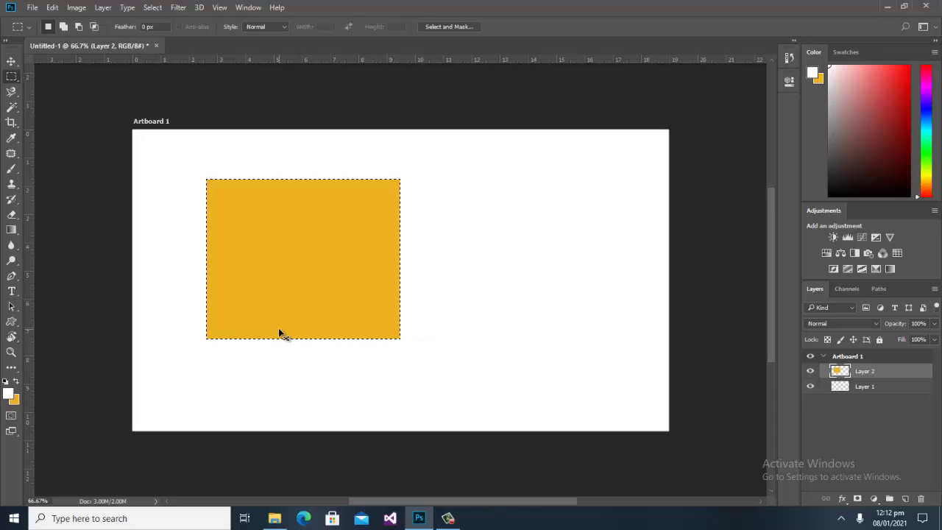
key("ctrl+d")
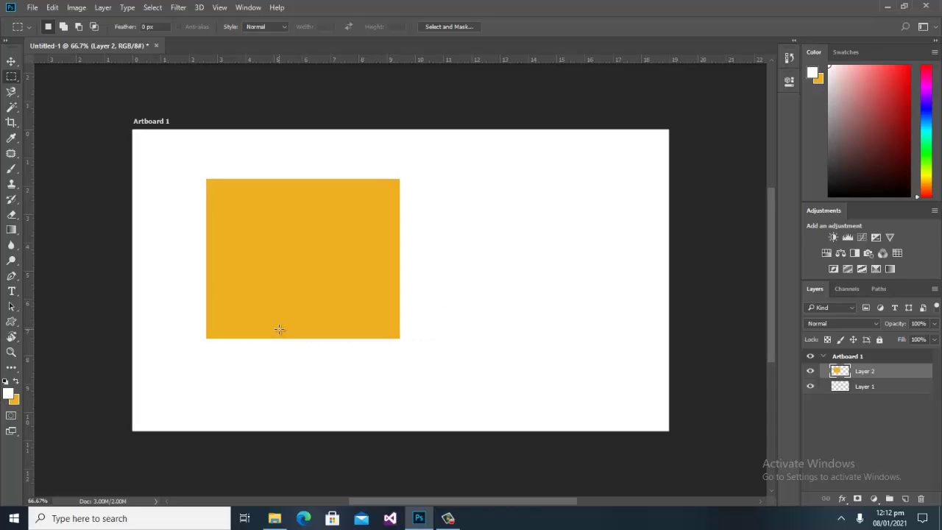
Toggle the visibility of the orange rectangle's layer off and on, and delete that layer
left_click(10, 61)
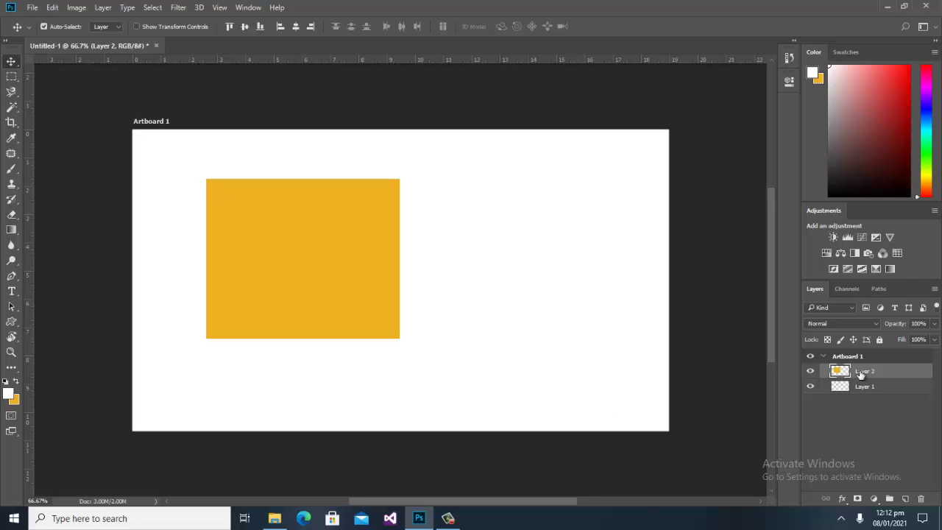
left_click(811, 372)
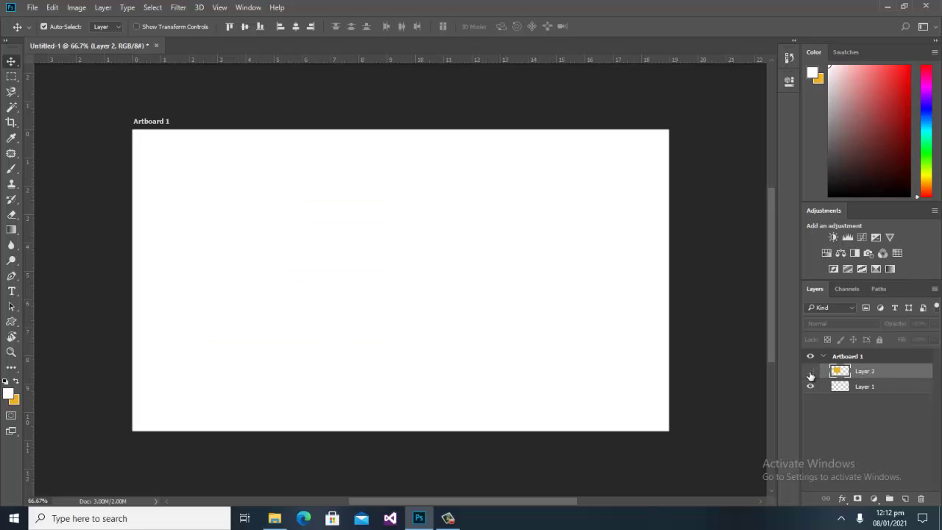
left_click(811, 373)
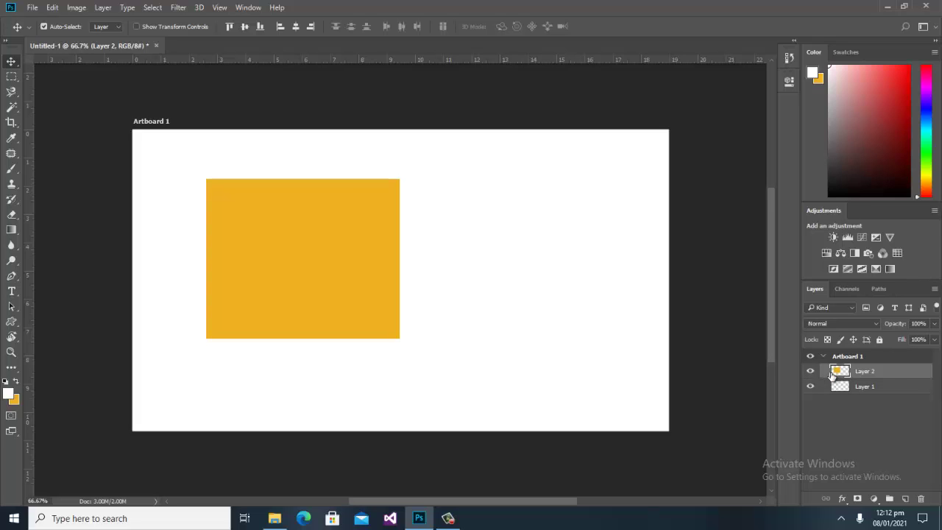
left_click_drag(892, 374, 921, 500)
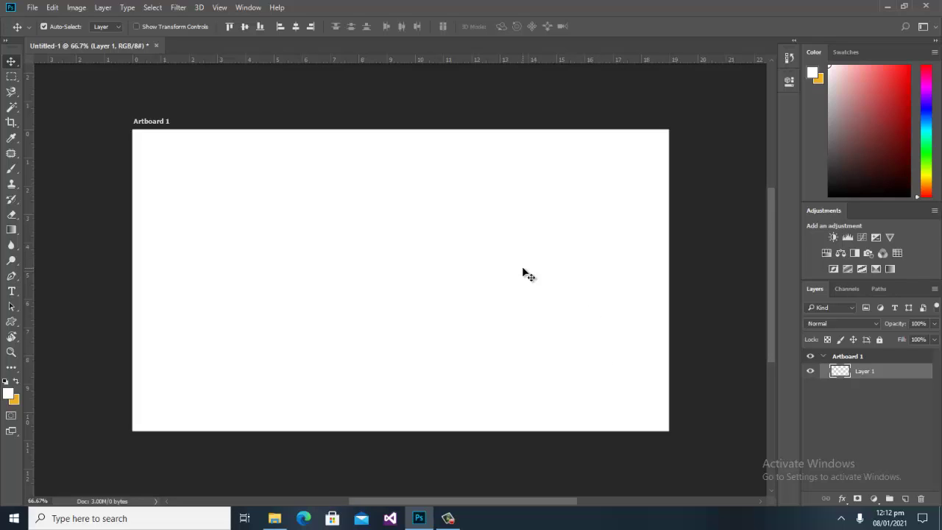
Try out several wide, thin rectangular marquee selections across the middle and lower part of the artboard
left_click(11, 77)
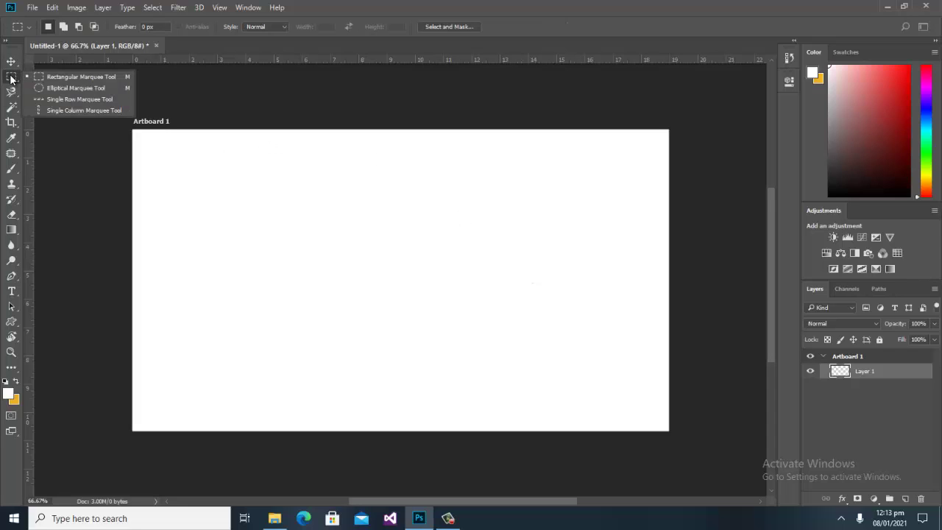
left_click(51, 76)
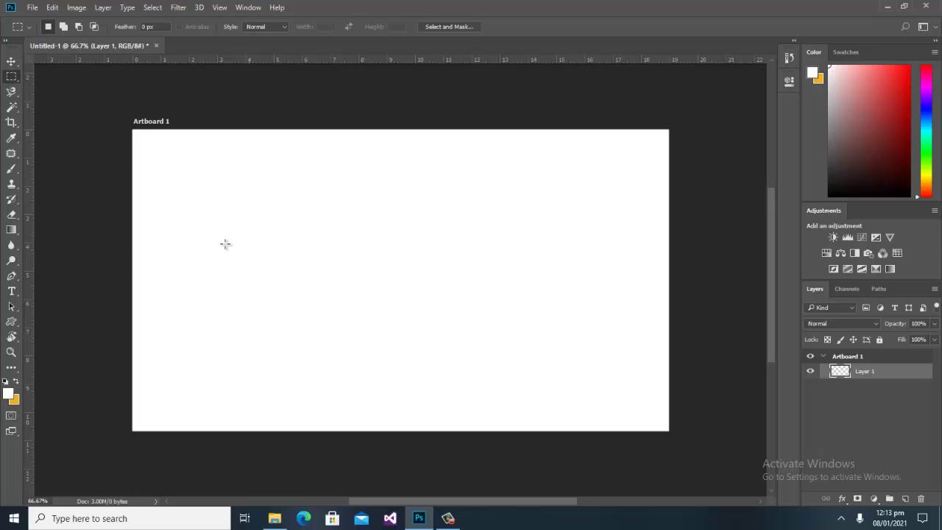
left_click_drag(162, 313, 443, 342)
left_click_drag(510, 341, 639, 350)
left_click(210, 313)
left_click_drag(167, 303, 649, 323)
left_click(610, 364)
left_click_drag(178, 324, 531, 331)
left_click(532, 332)
left_click_drag(168, 286, 559, 317)
left_click(587, 317)
Select a horizontal strip about 15 inches wide and 0.9 inch tall across the artboard, nudging it slightly right and down
left_click_drag(166, 278, 595, 301)
key("Right")
key("Right")
key("Right")
key("Right")
key("Right")
key("Down")
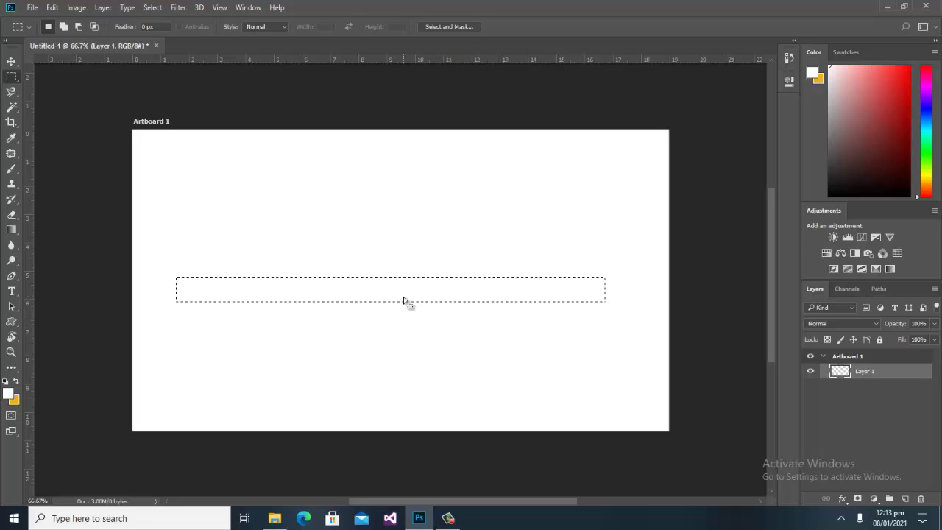
key("Down")
key("Down")
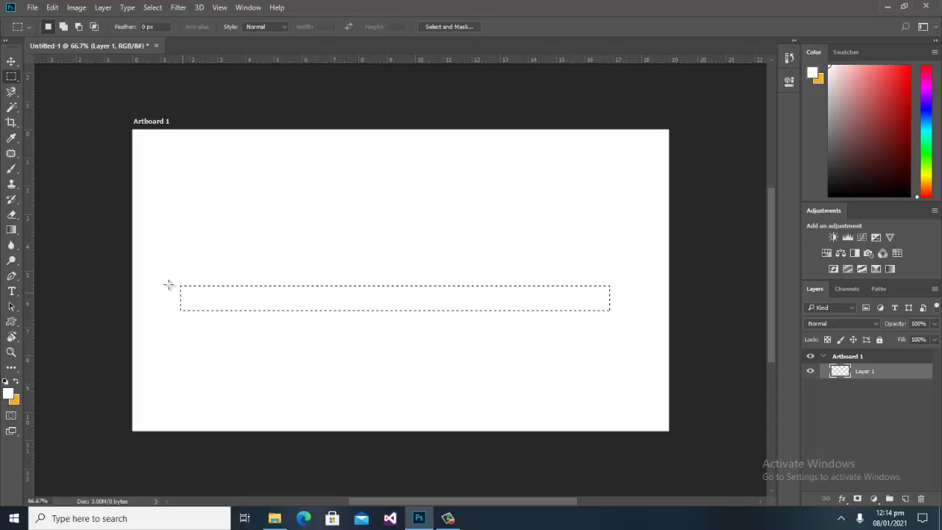
Add a large ellipse about 12 by 8.6 inches, centered over the strip, to the existing selection with the Elliptical Marquee tool
right_click(13, 82)
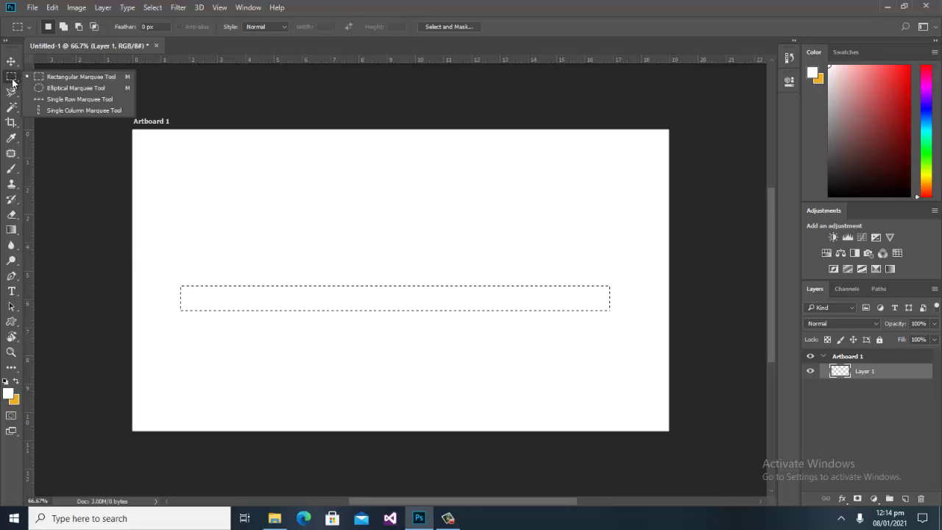
left_click(51, 89)
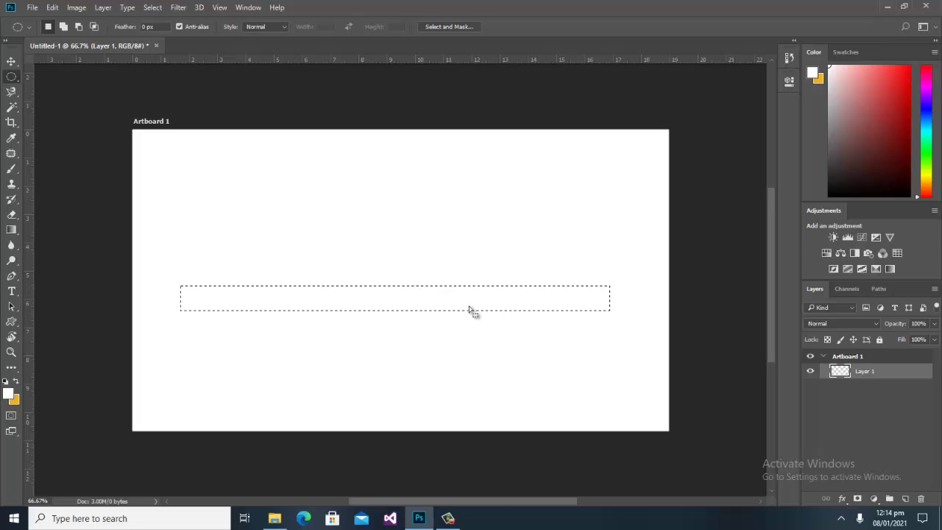
left_click_drag(237, 166, 388, 285)
key("ctrl+z")
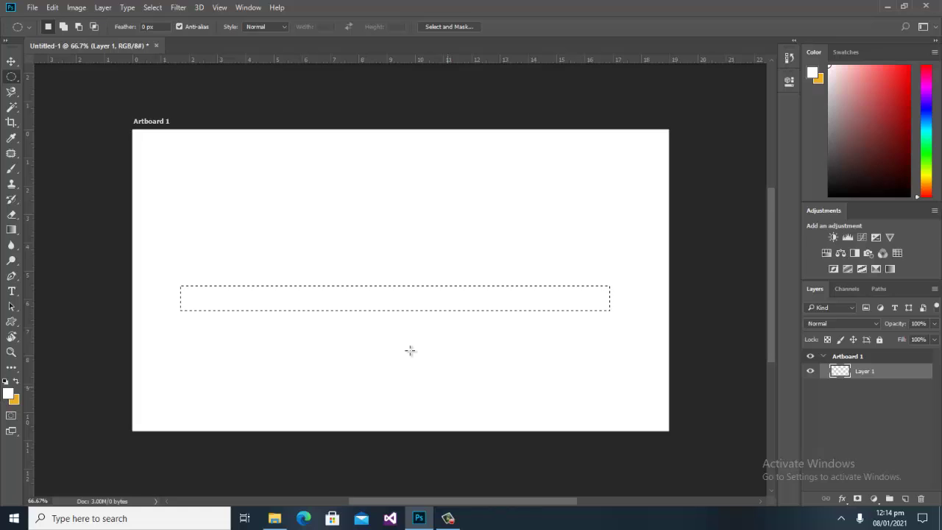
left_click(63, 27)
left_click_drag(231, 161, 569, 404)
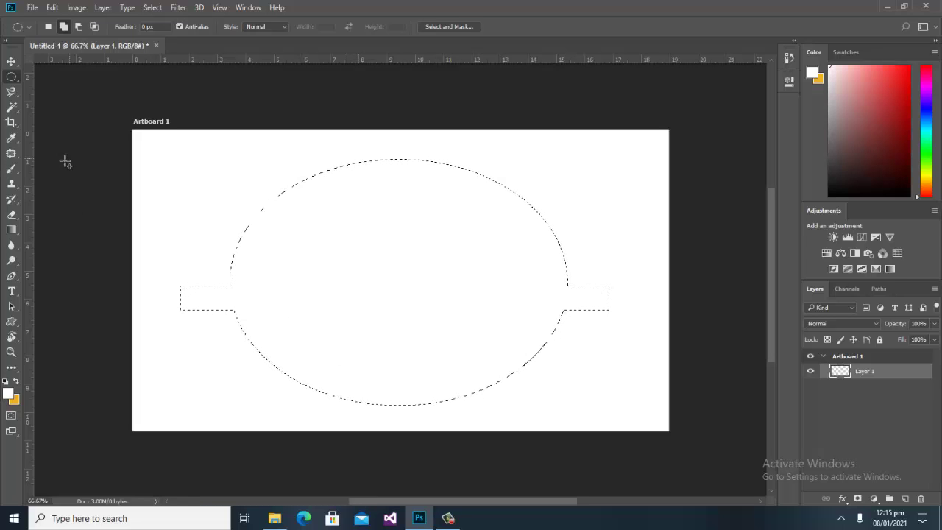
Subtract the part of the ellipse below the strip using the Rectangular Marquee, and move the dome-shaped selection down the artboard
right_click(12, 80)
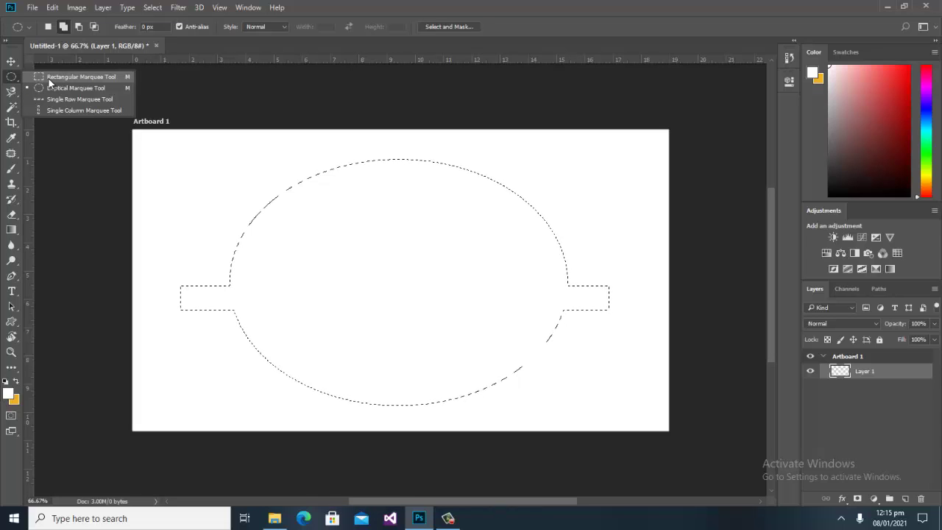
left_click(50, 78)
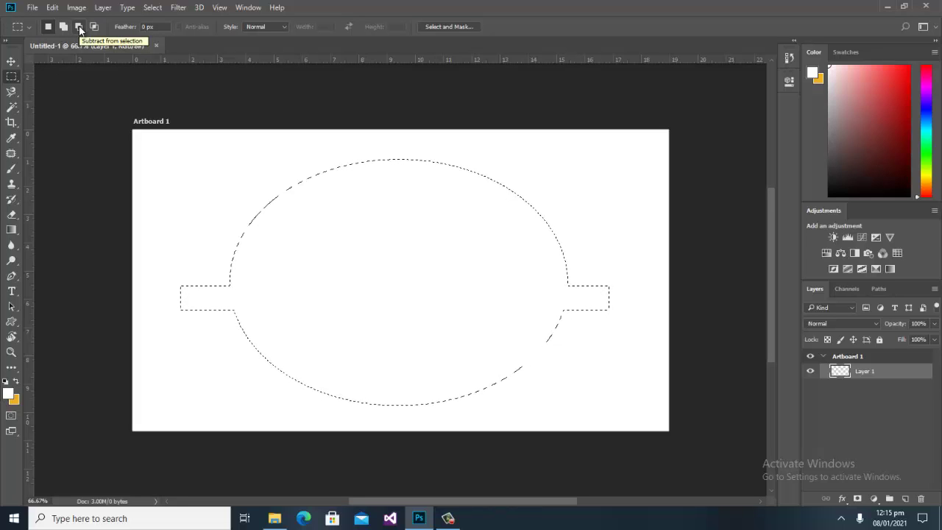
left_click(79, 28)
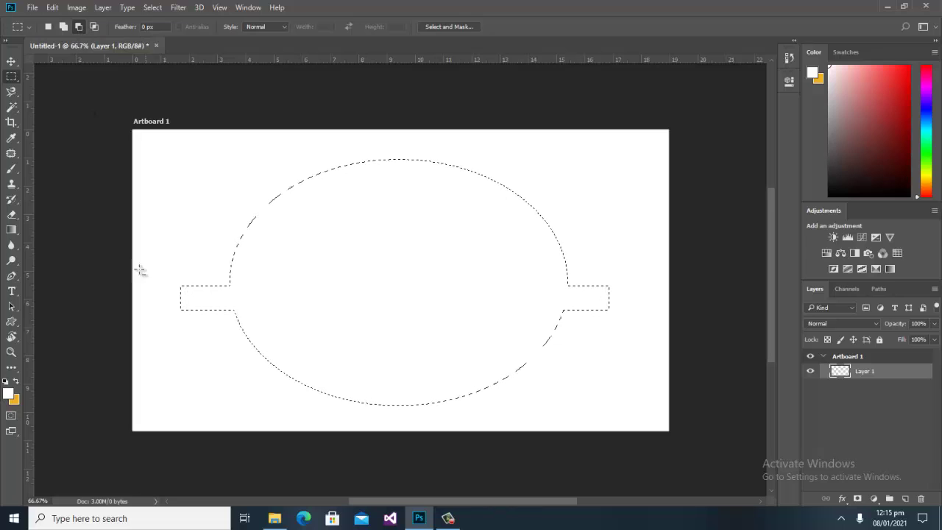
left_click_drag(169, 313, 640, 403)
left_click_drag(465, 420, 483, 422)
left_click_drag(405, 321, 140, 311)
left_click(48, 28)
left_click_drag(384, 230, 395, 277)
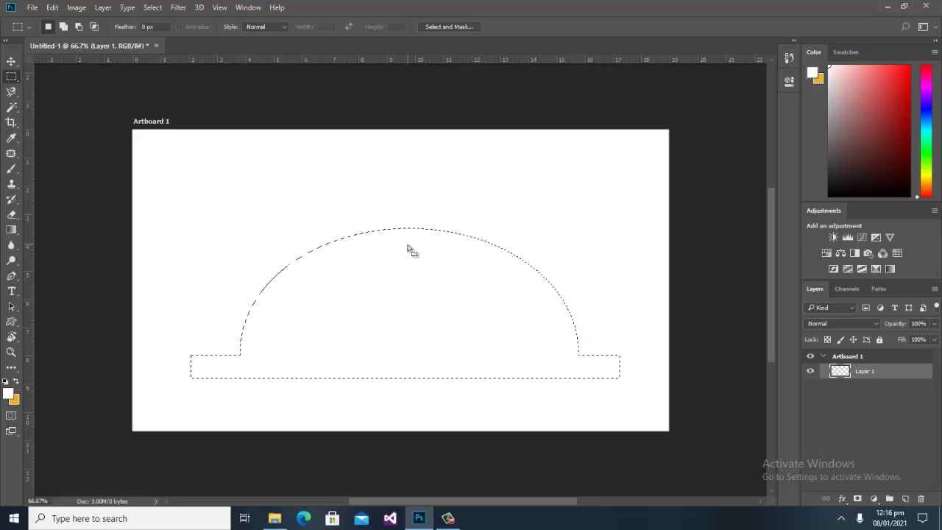
Add a narrow vertical ellipse at the top center of the dome to the selection as a spire
right_click(11, 77)
left_click(55, 88)
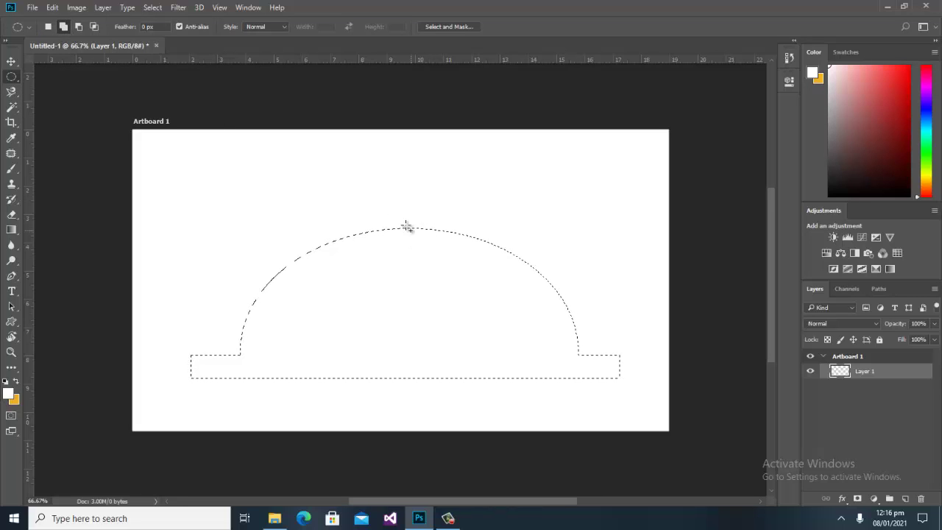
left_click_drag(402, 187, 410, 286)
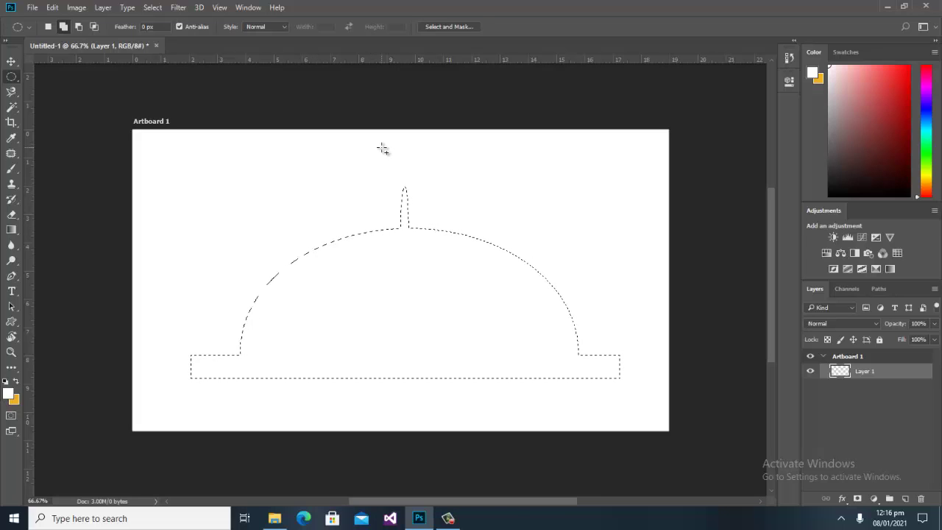
Add a circle about 2 inches across atop the spire and subtract an offset ellipse from its upper right to form a crescent
left_click_drag(382, 147, 437, 201)
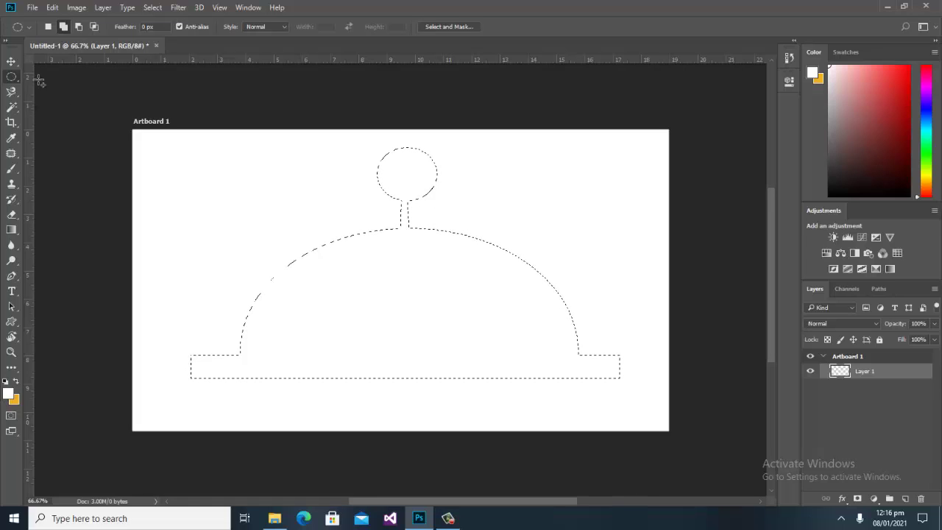
left_click(64, 27)
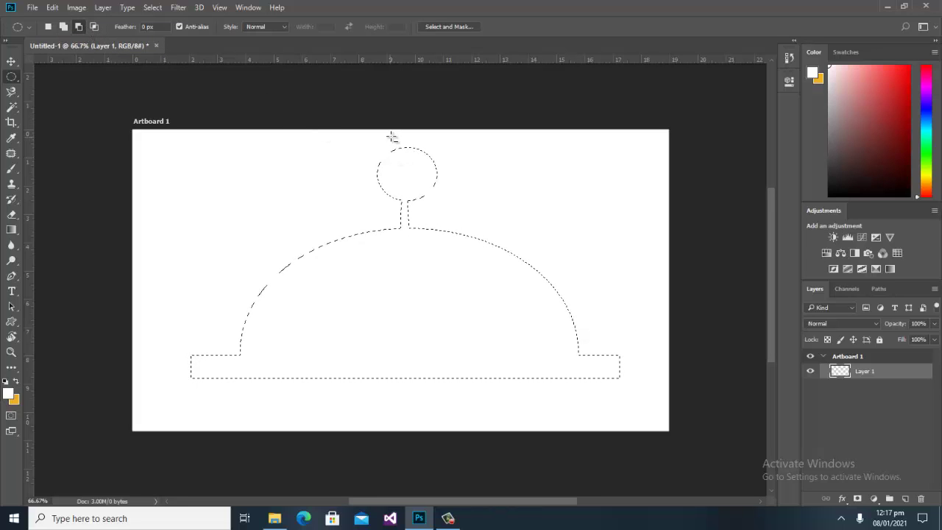
left_click_drag(392, 130, 477, 189)
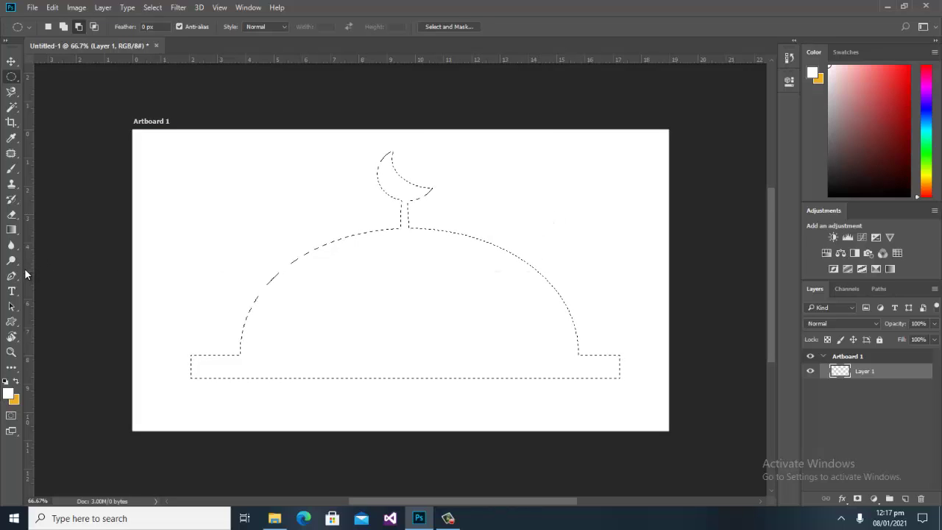
Set the foreground color to dark green #036201 for the dome
left_click(9, 396)
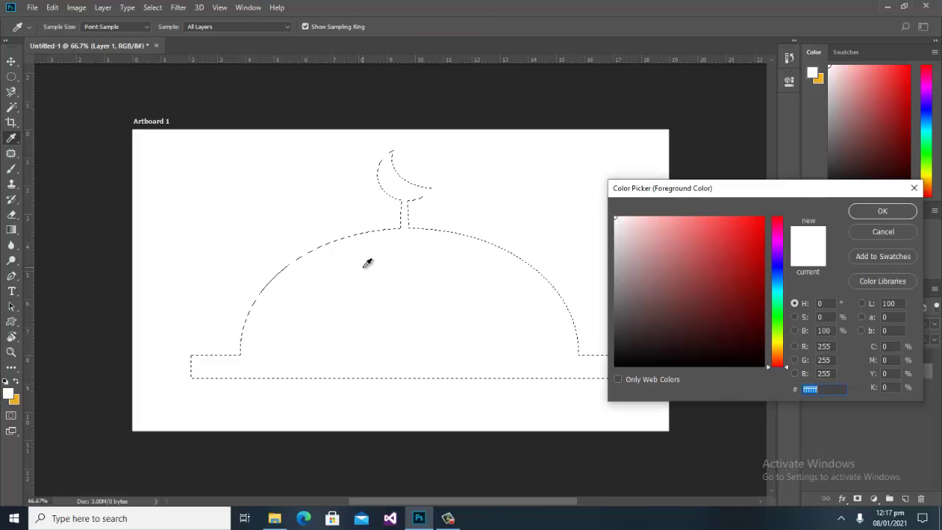
left_click_drag(772, 273, 785, 321)
left_click_drag(750, 288, 764, 309)
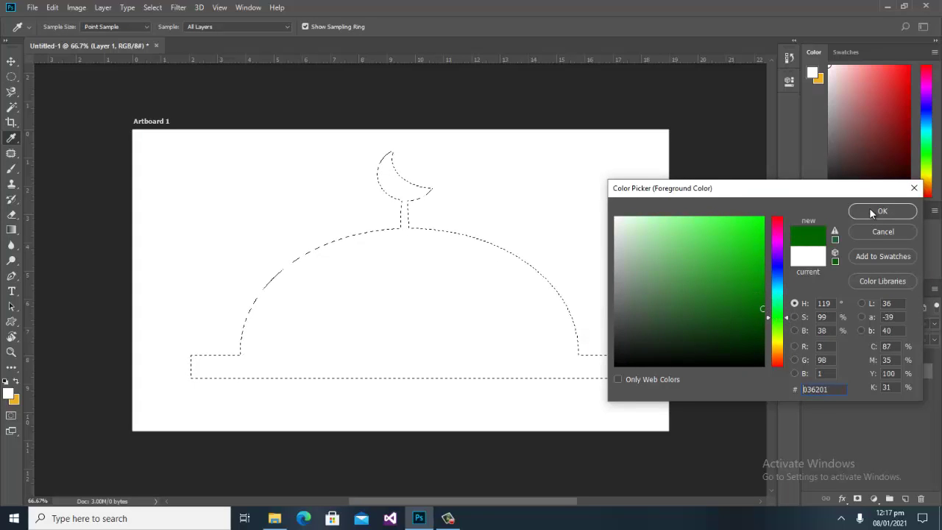
left_click(882, 211)
key("m")
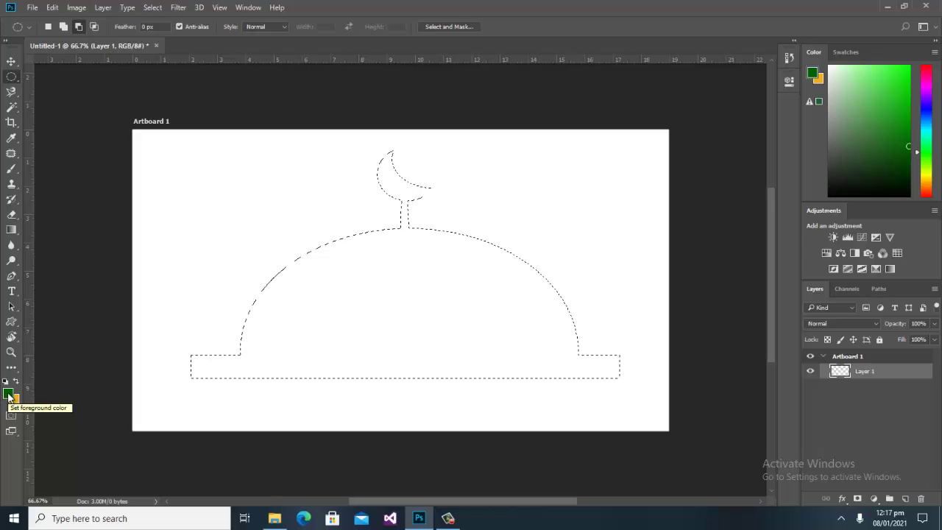
Swap the foreground and background colors so dark green is the background, and fill the dome and crescent selection with the background color
key("x")
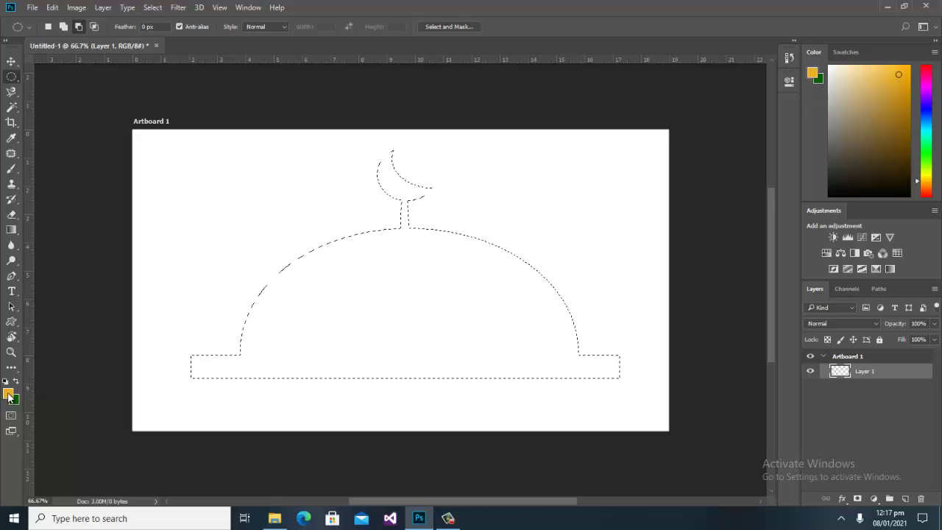
key("x")
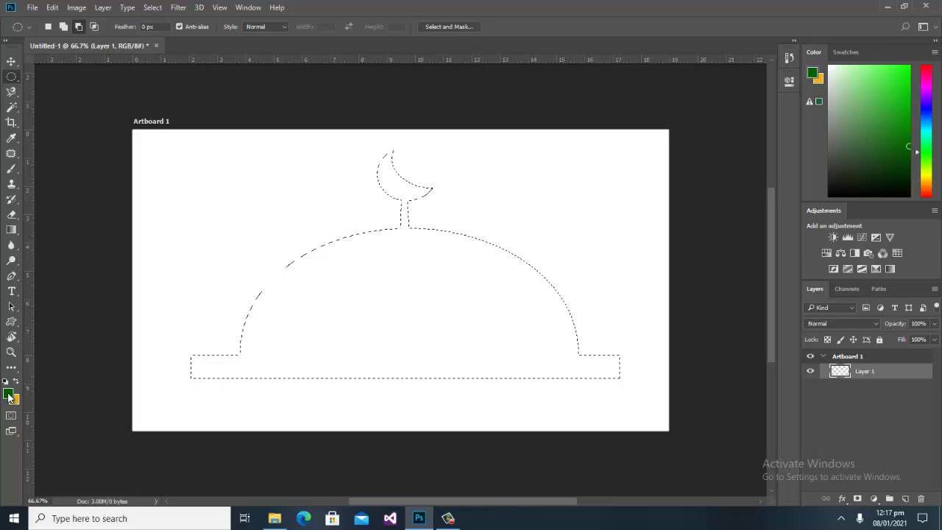
key("x")
key("x")
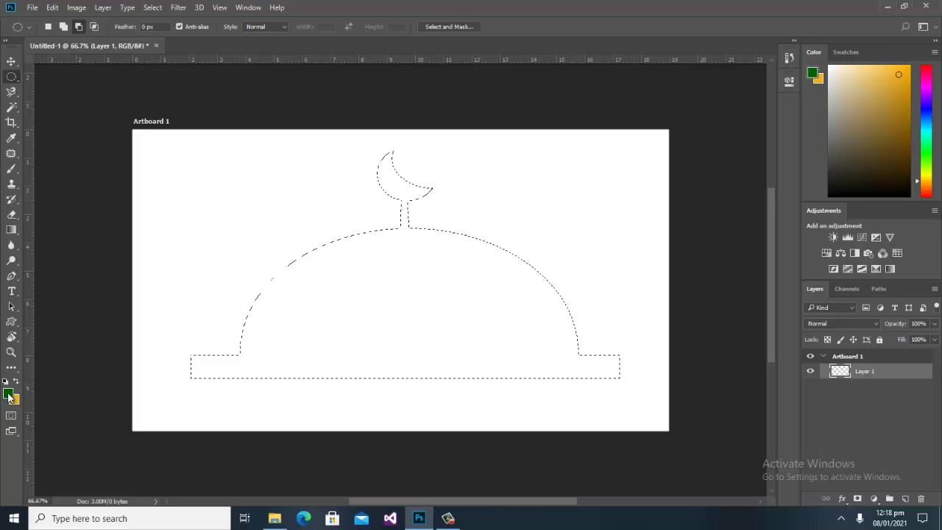
key("x")
key("ctrl+BackSpace")
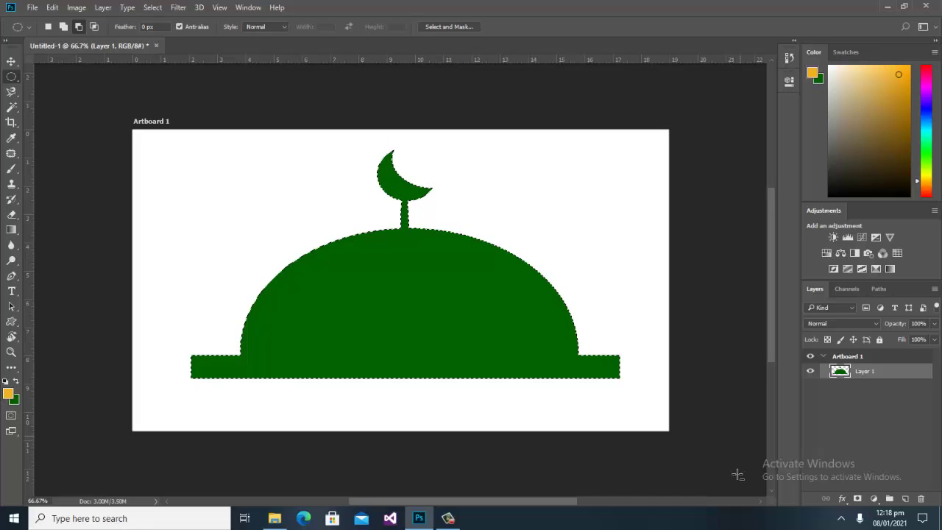
left_click(448, 518)
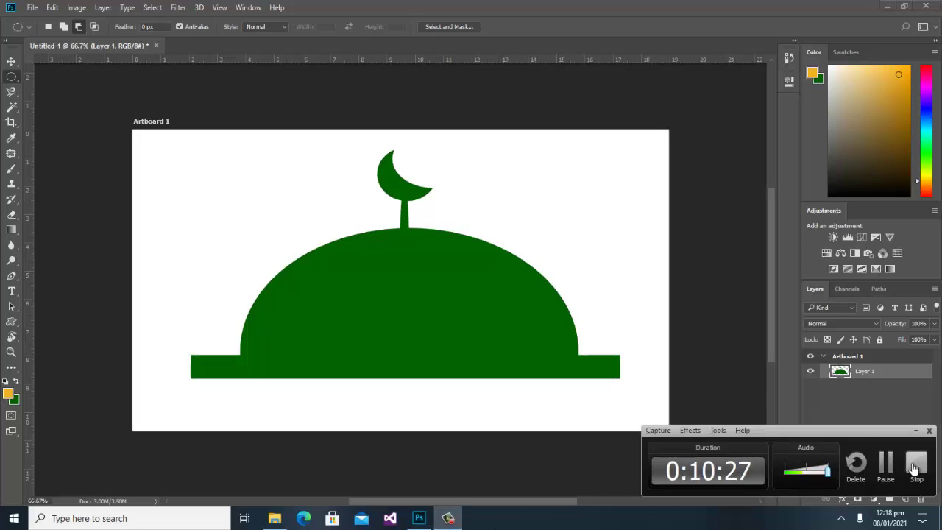